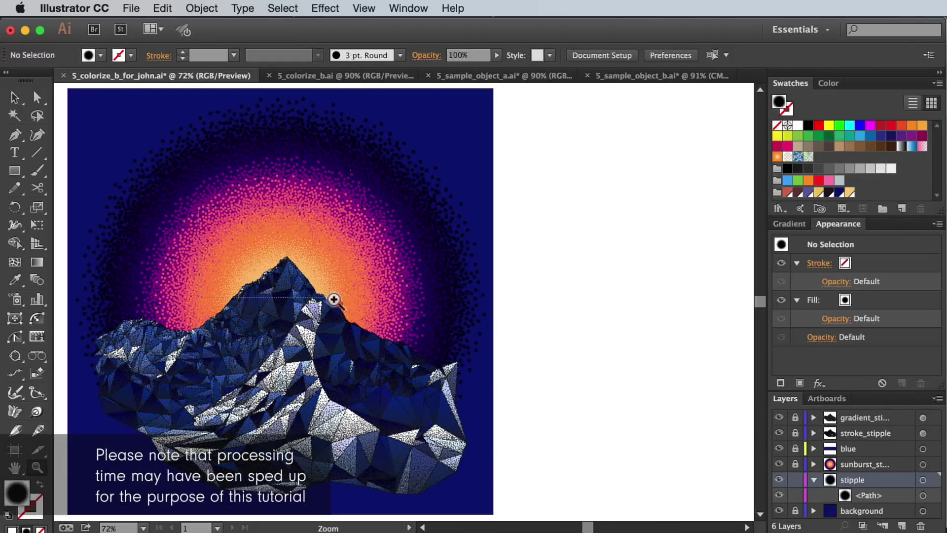
# Zoom in to inspect the mountain peak's dots, then fit the artboard back in view.
pyautogui.moveTo(392, 348); pyautogui.dragTo(444, 355)
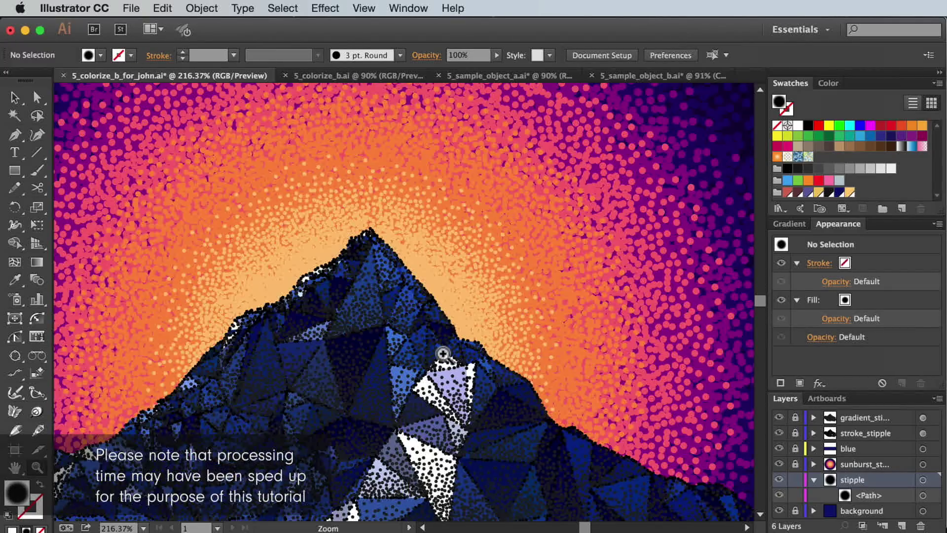
pyautogui.moveTo(240, 237)
pyautogui.mouseDown()
pyautogui.moveTo(431, 381)
pyautogui.moveTo(401, 309)
pyautogui.mouseUp()
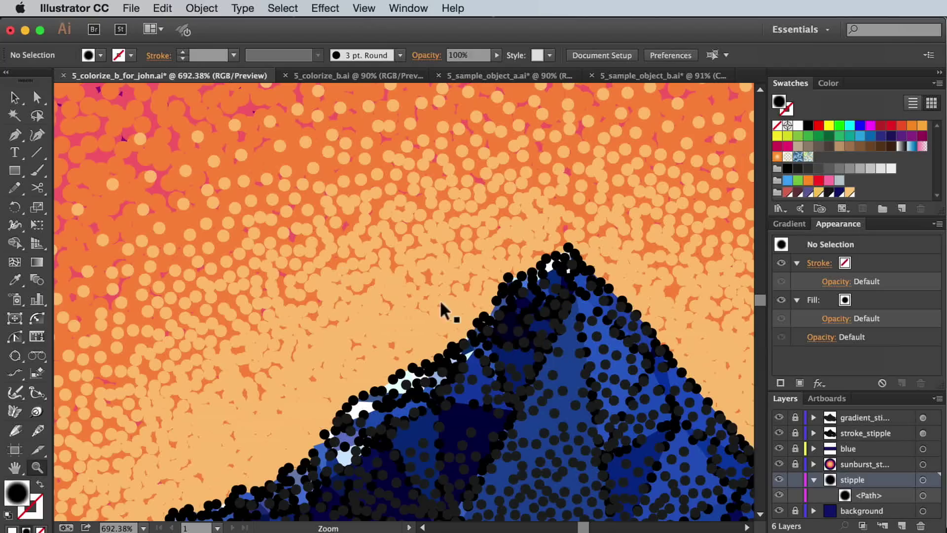
pyautogui.hotkey('ctrl', '0')
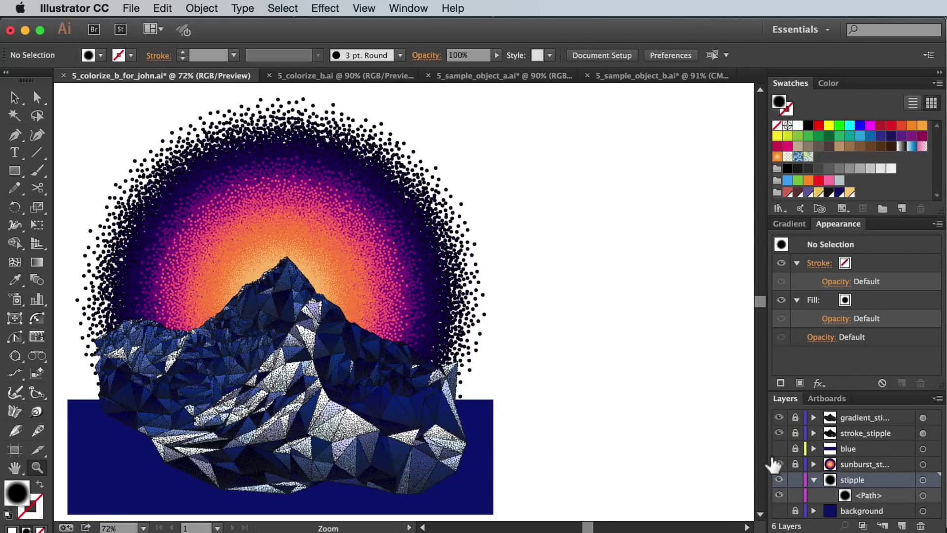
# Isolate the stipple layer, select the blurred black circle, and open its Stipple settings.
pyautogui.keyDown('alt'); pyautogui.click(779, 480); pyautogui.keyUp('alt')
pyautogui.press('v')
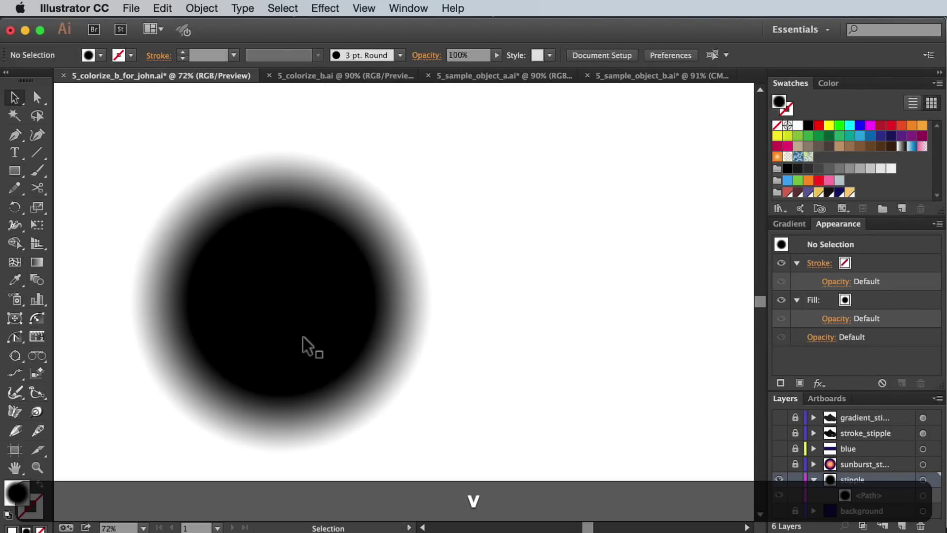
pyautogui.click(319, 345)
pyautogui.click(325, 8)
pyautogui.moveTo(352, 469)
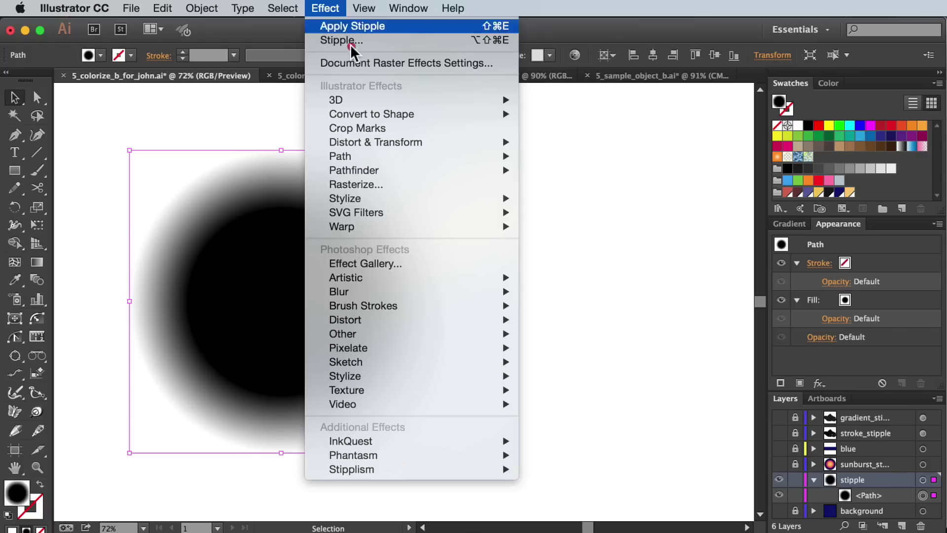
pyautogui.click(624, 471)
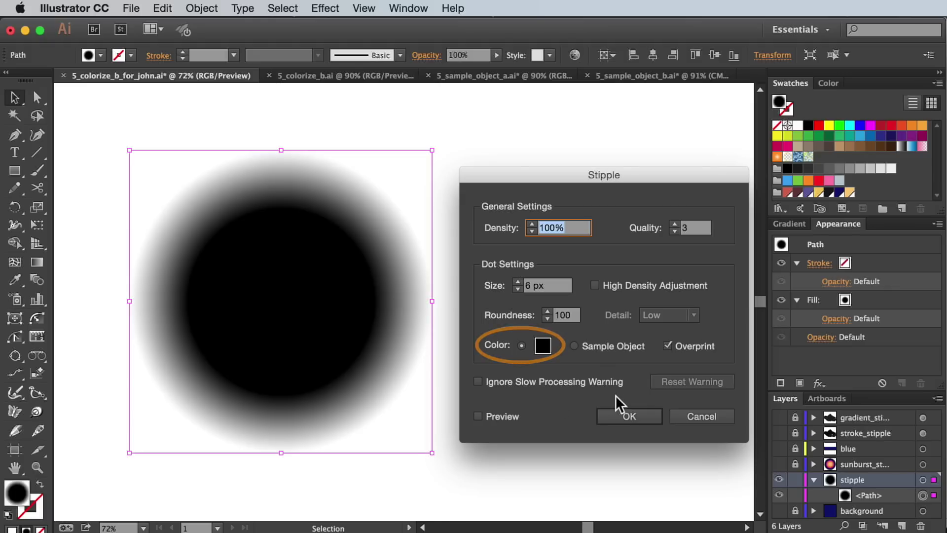
# Preview the circle's stipple and set the dot colour to the R=147 G=39 B=143 swatch.
pyautogui.click(480, 413)
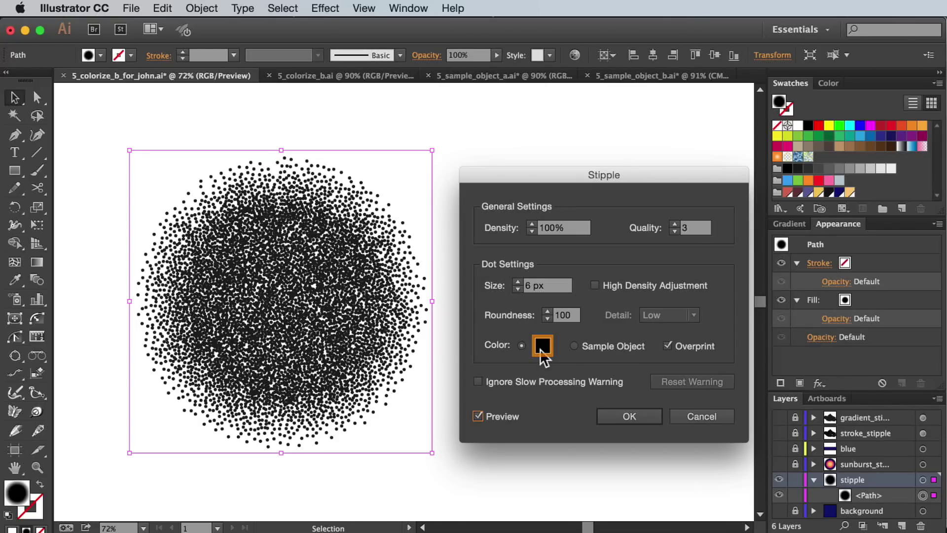
pyautogui.click(542, 348)
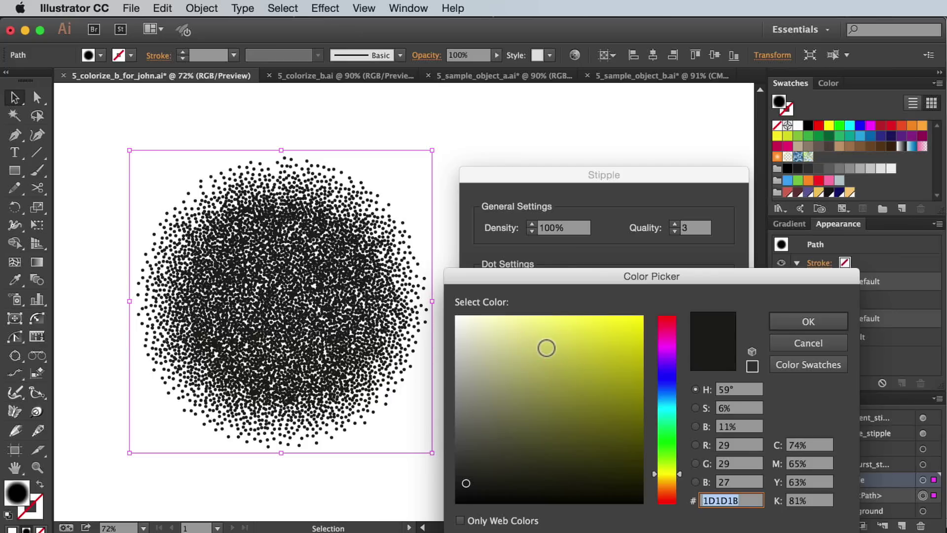
pyautogui.click(784, 358)
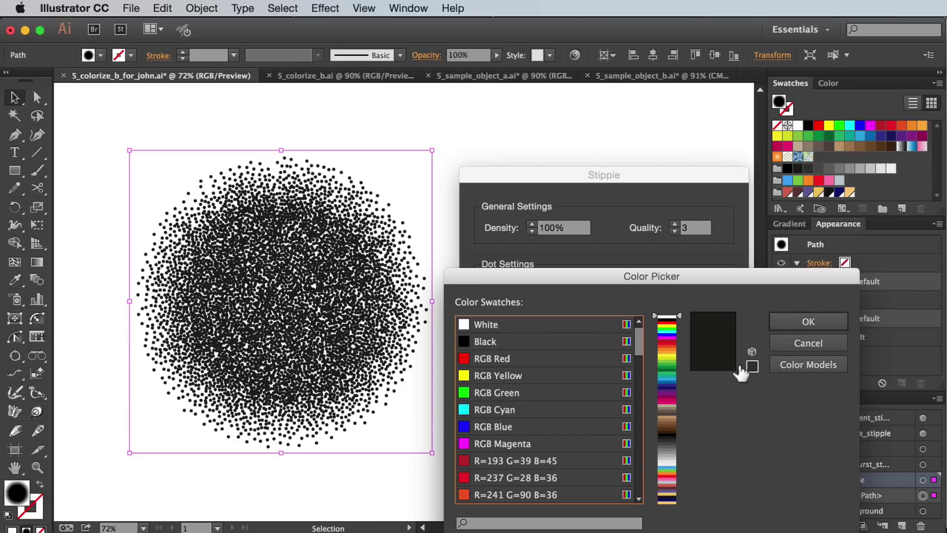
pyautogui.scroll(-3, 569, 439)
pyautogui.scroll(-3, 570, 438)
pyautogui.scroll(-2, 569, 438)
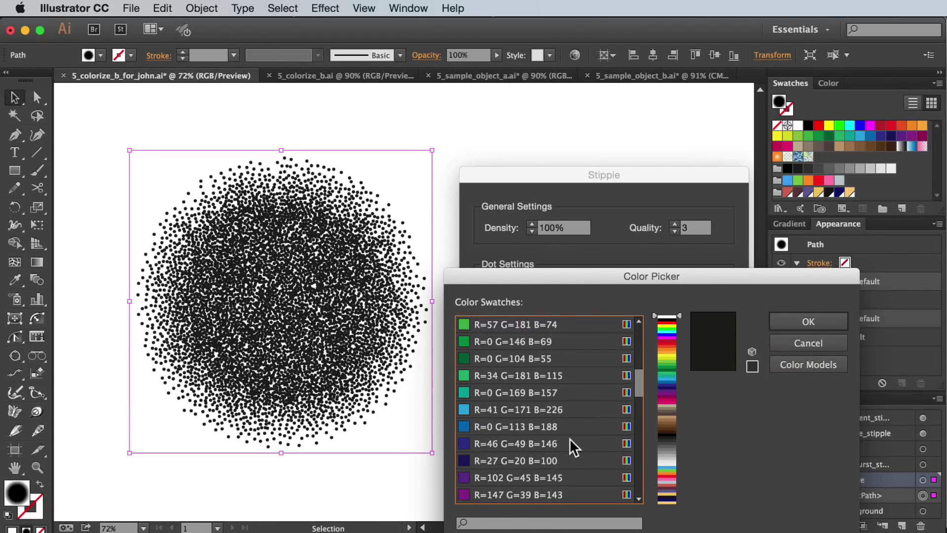
pyautogui.scroll(-1, 569, 439)
pyautogui.click(549, 477)
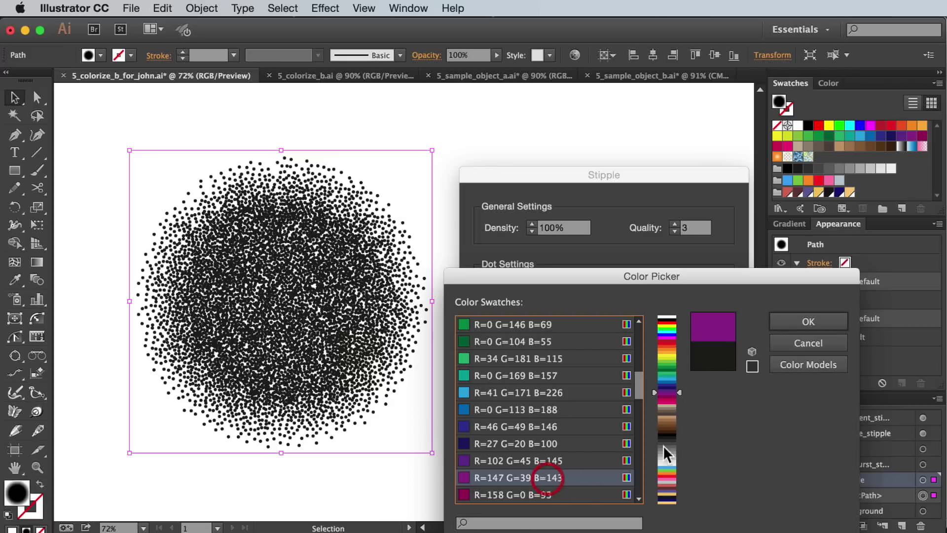
pyautogui.click(798, 318)
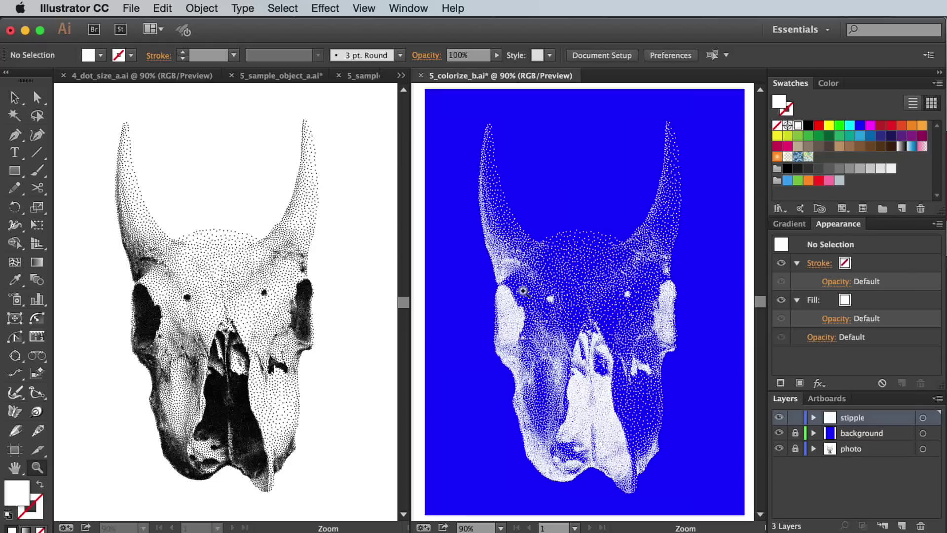
# Inspect the dotted skulls and leopard's eye, then enable the leopard's Stipple effect in Appearance.
pyautogui.moveTo(524, 291); pyautogui.dragTo(654, 381)
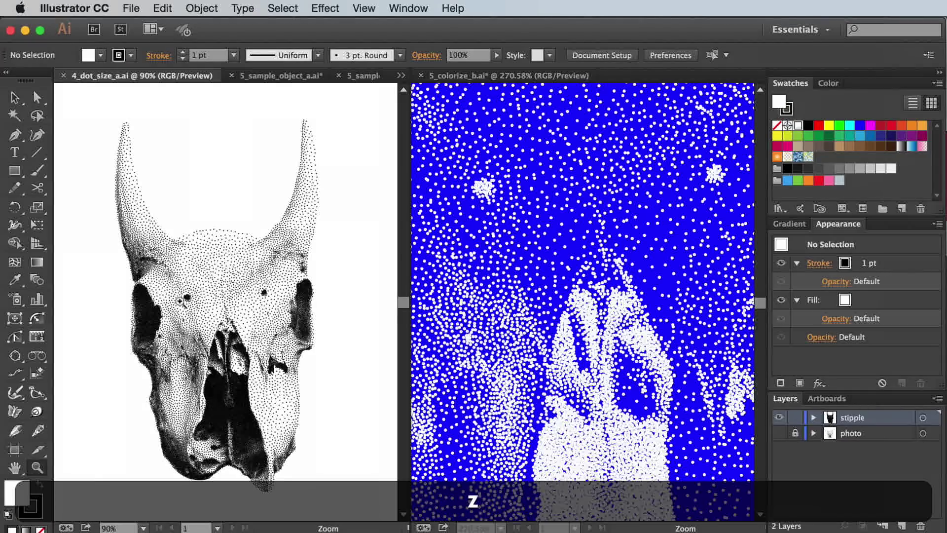
pyautogui.moveTo(181, 303); pyautogui.dragTo(266, 365)
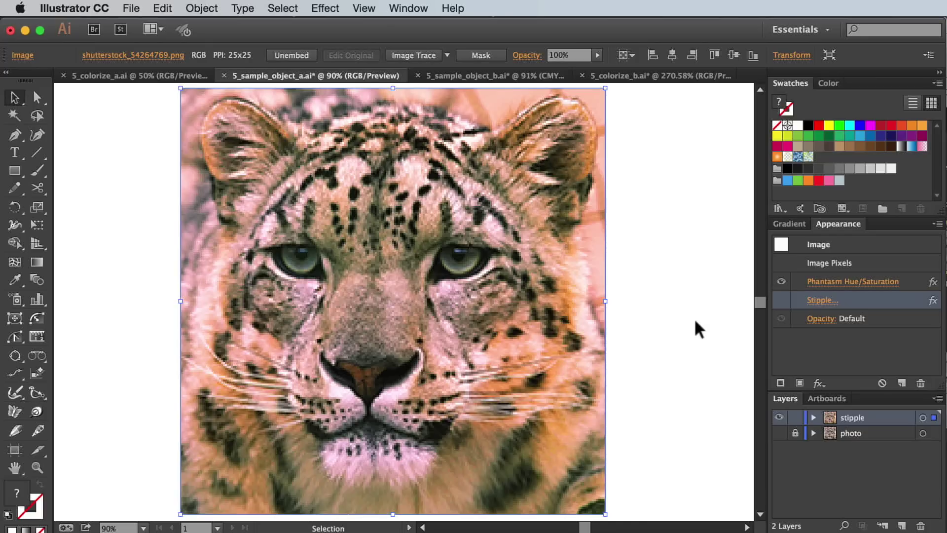
pyautogui.press('z')
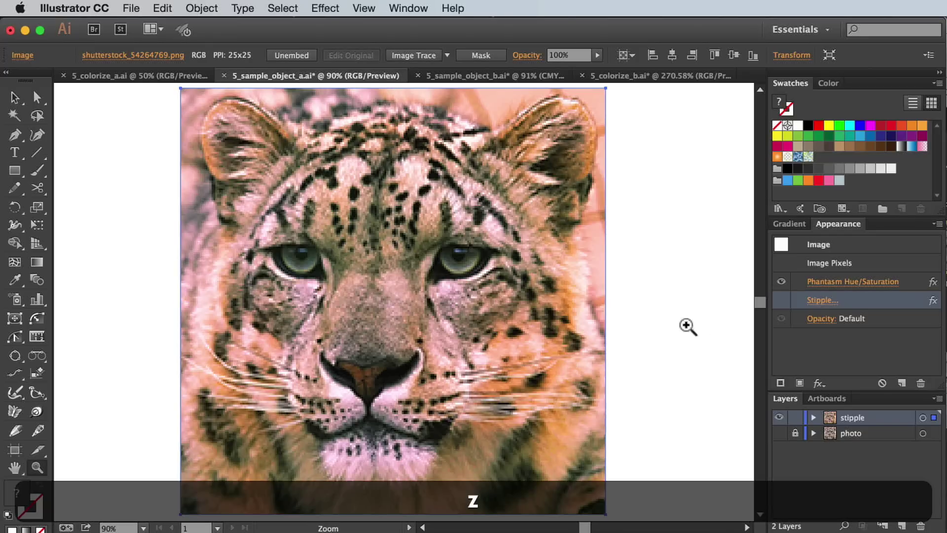
pyautogui.click(517, 301)
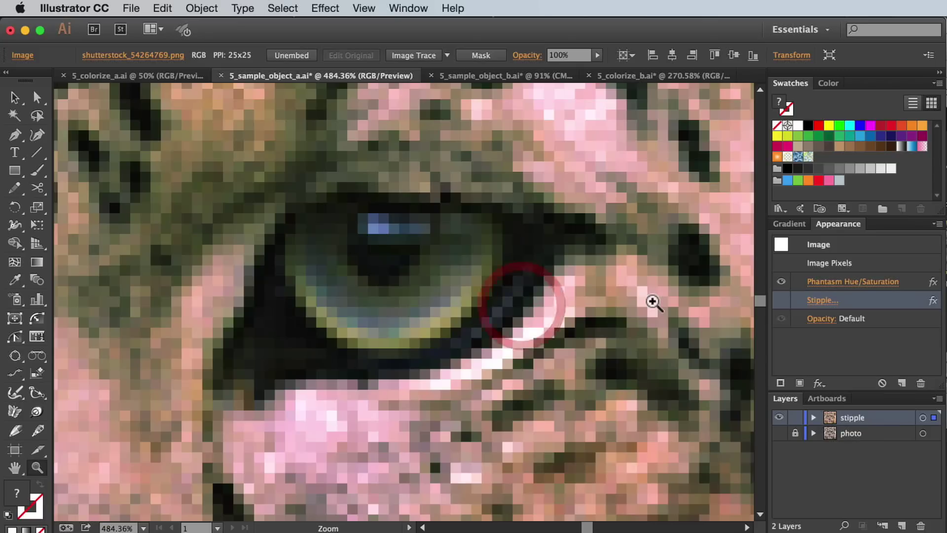
pyautogui.press('super+0')
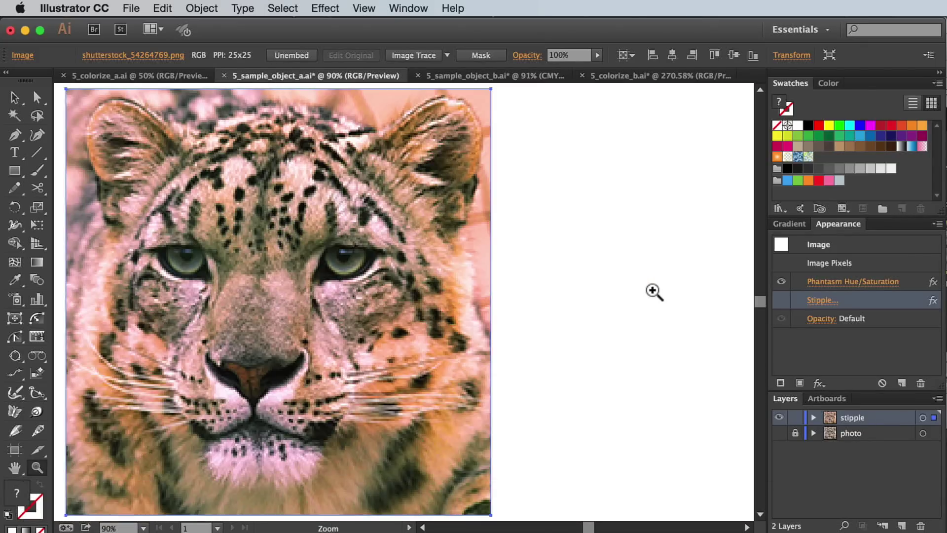
pyautogui.click(781, 300)
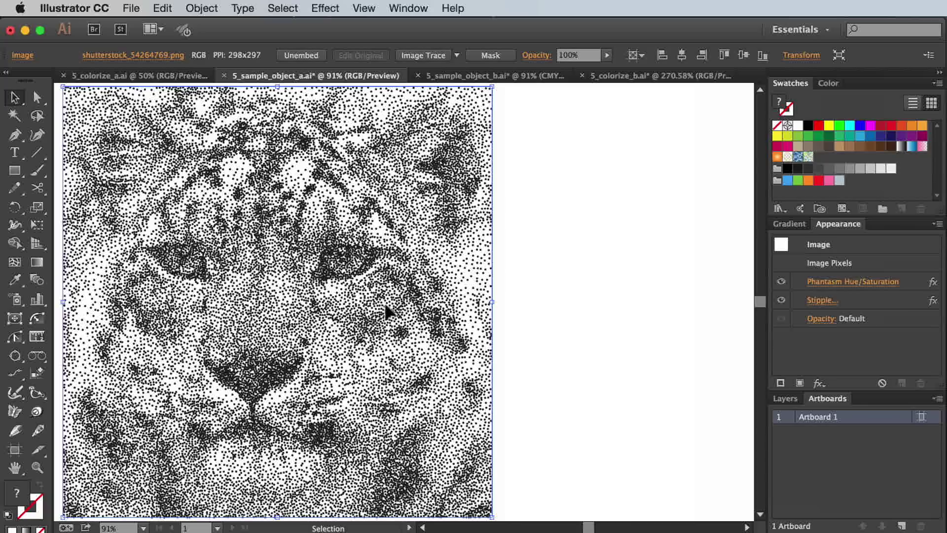
# Preview the leopard's stipple with Sample Object colouring, accepting the slow-processing warning.
pyautogui.click(823, 300)
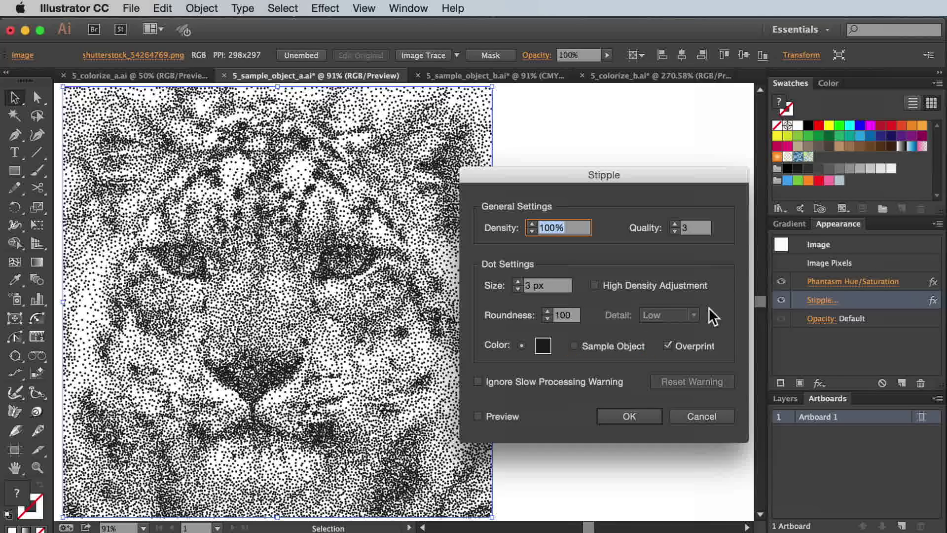
pyautogui.click(478, 416)
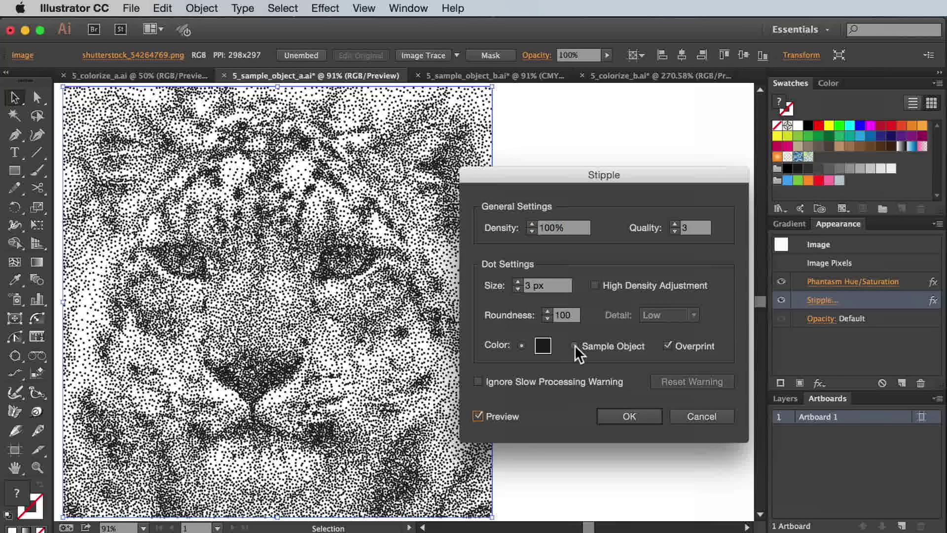
pyautogui.click(575, 346)
pyautogui.click(553, 217)
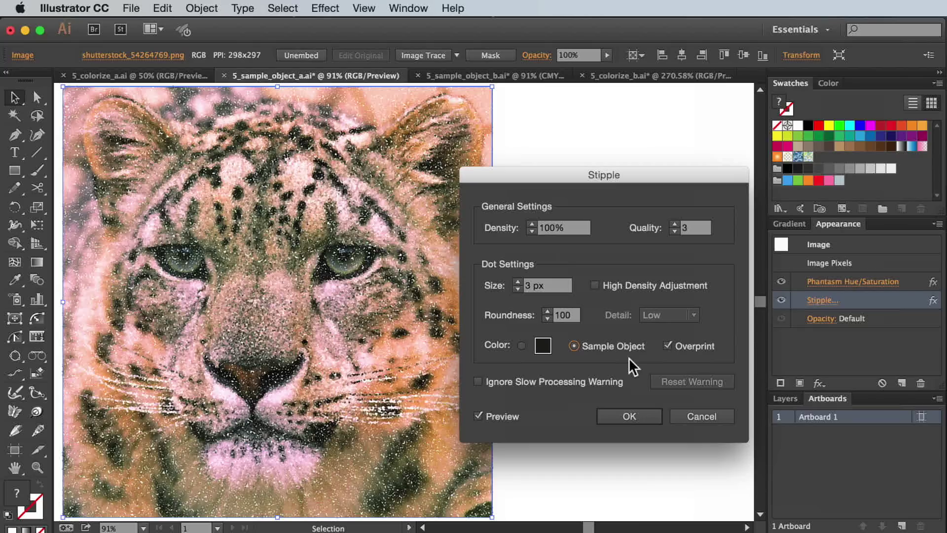
# Apply the sample-coloured stipple and zoom in on the leopard's nose.
pyautogui.click(629, 416)
pyautogui.press('z')
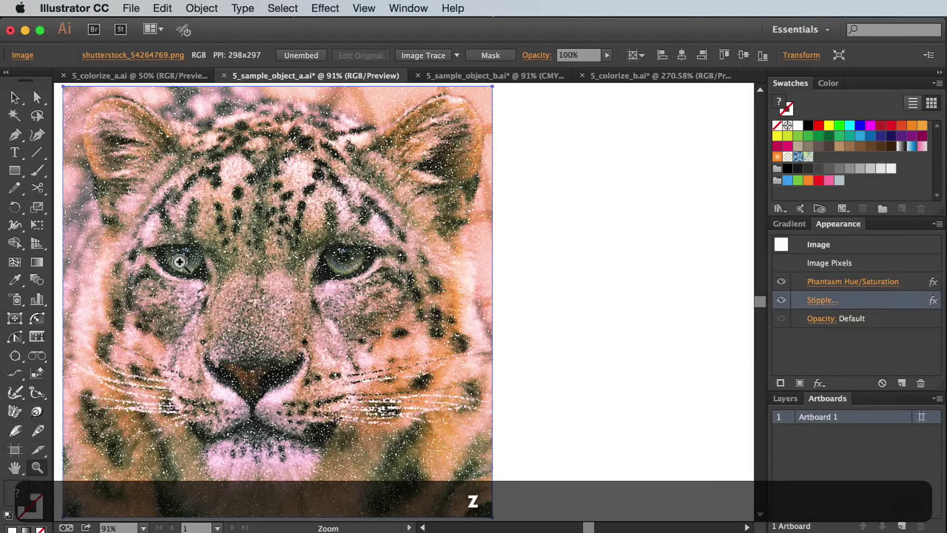
pyautogui.moveTo(186, 351); pyautogui.dragTo(251, 411)
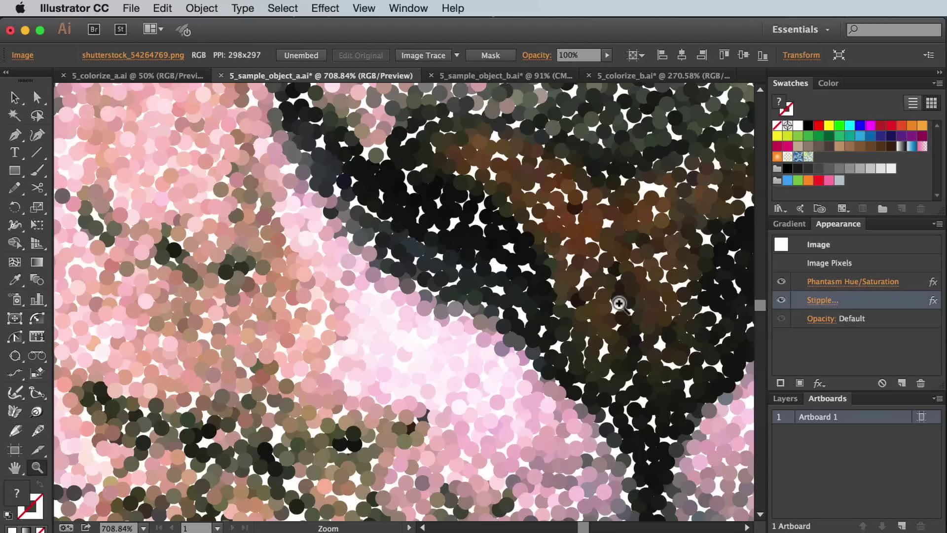
# Reapply the leopard's stipple at 200% density with High Density Adjustment, then deselect.
pyautogui.click(822, 300)
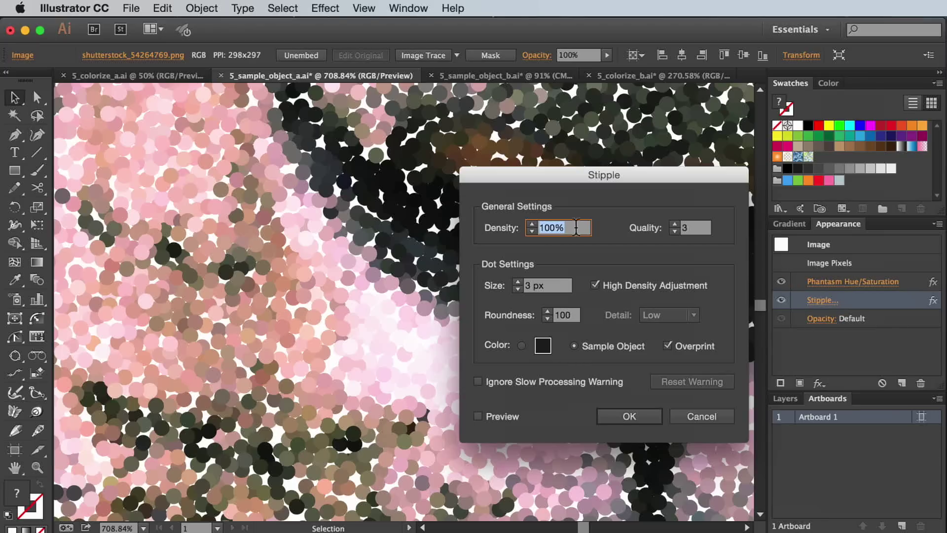
pyautogui.write('200')
pyautogui.click(478, 416)
pyautogui.click(559, 219)
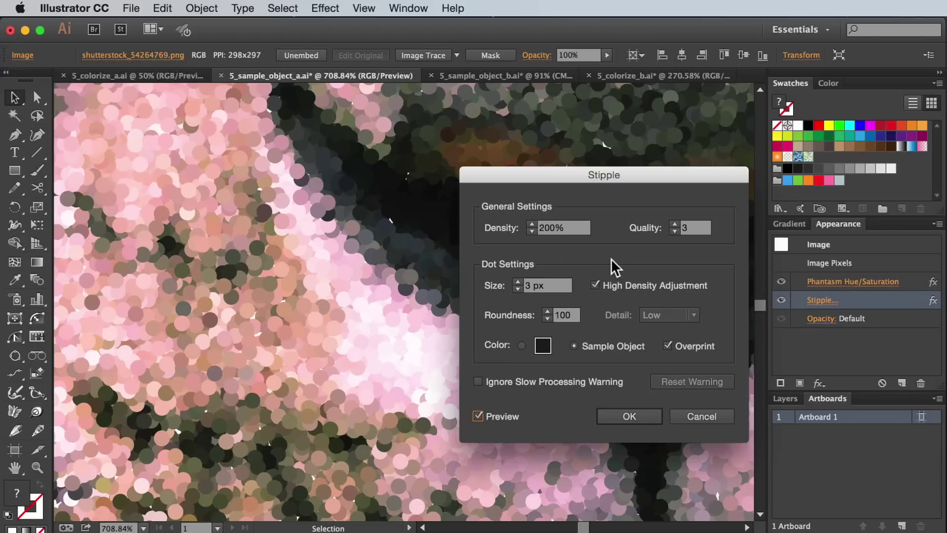
pyautogui.click(629, 415)
pyautogui.press('super+0')
pyautogui.click(628, 398)
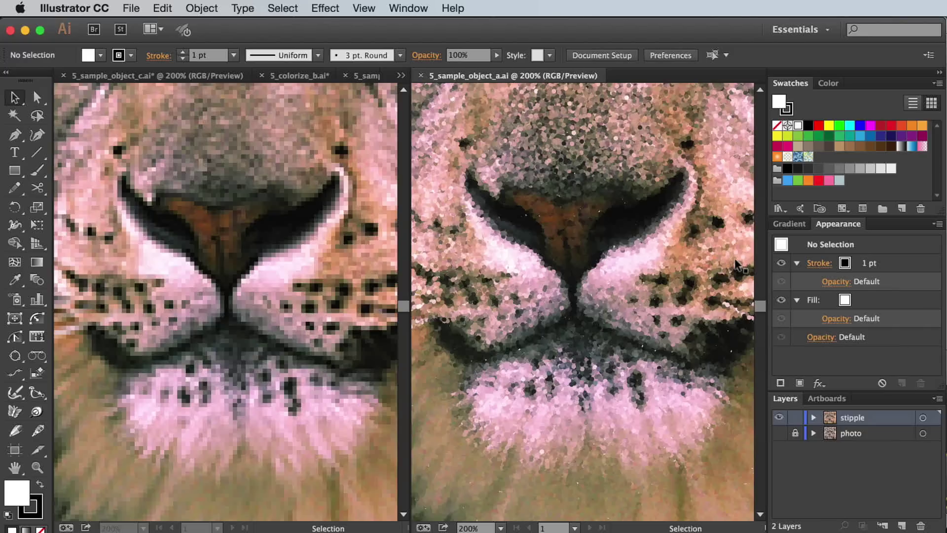
# Preview the sample-coloured stipple on the radial gradient circle.
pyautogui.press('ctrl')
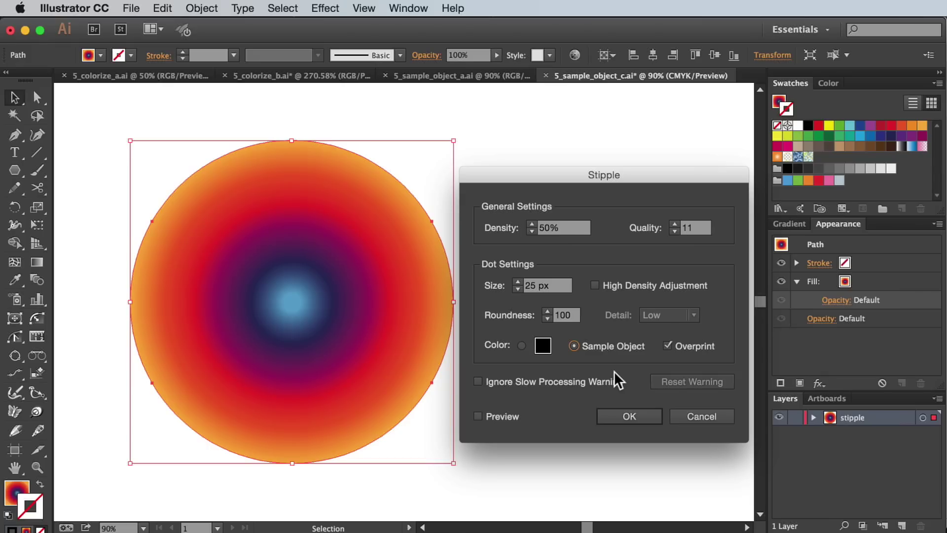
pyautogui.click(479, 416)
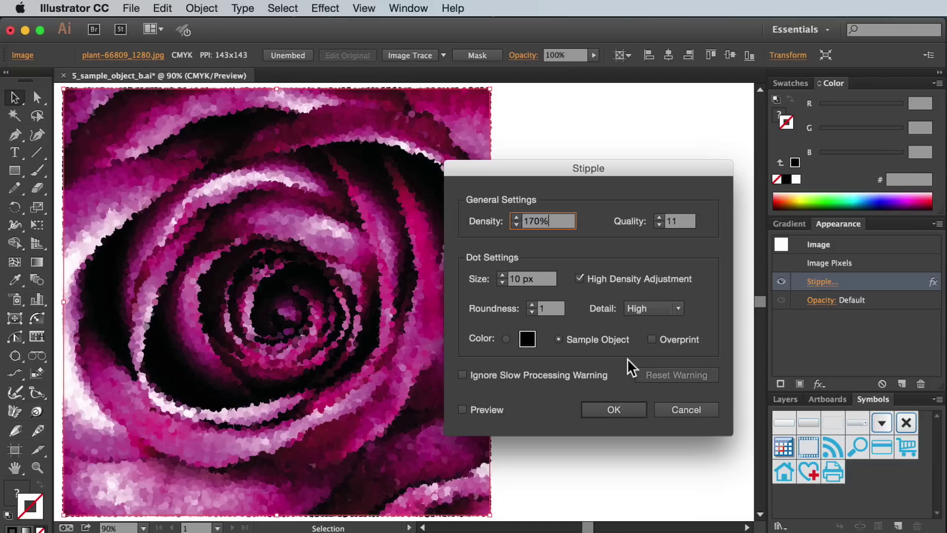
# Enable the Overprint checkbox in the rose photo's Stipple dialog.
pyautogui.click(650, 339)
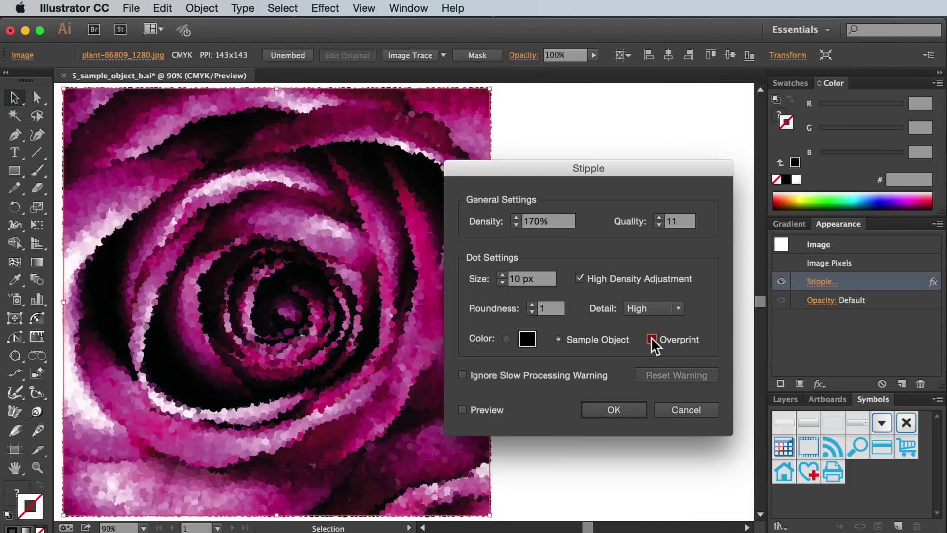
pyautogui.click(651, 339)
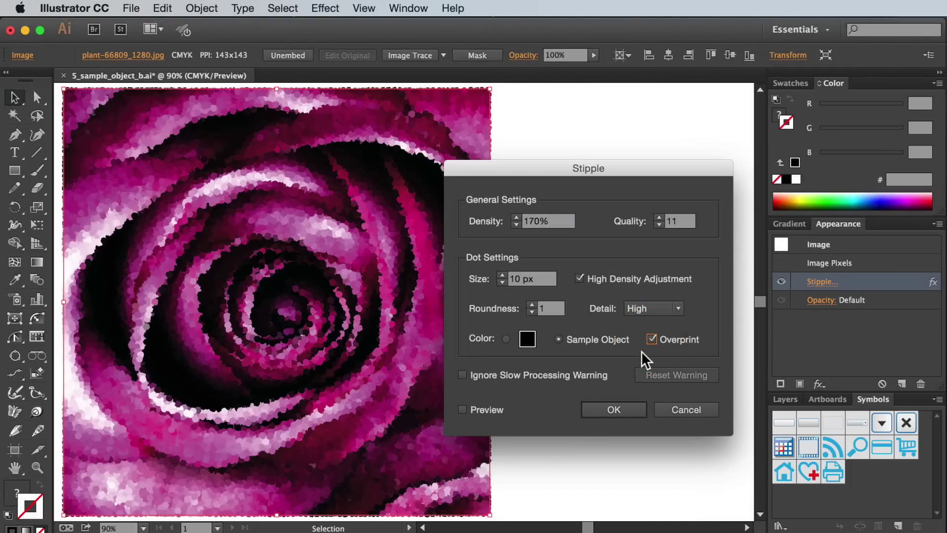